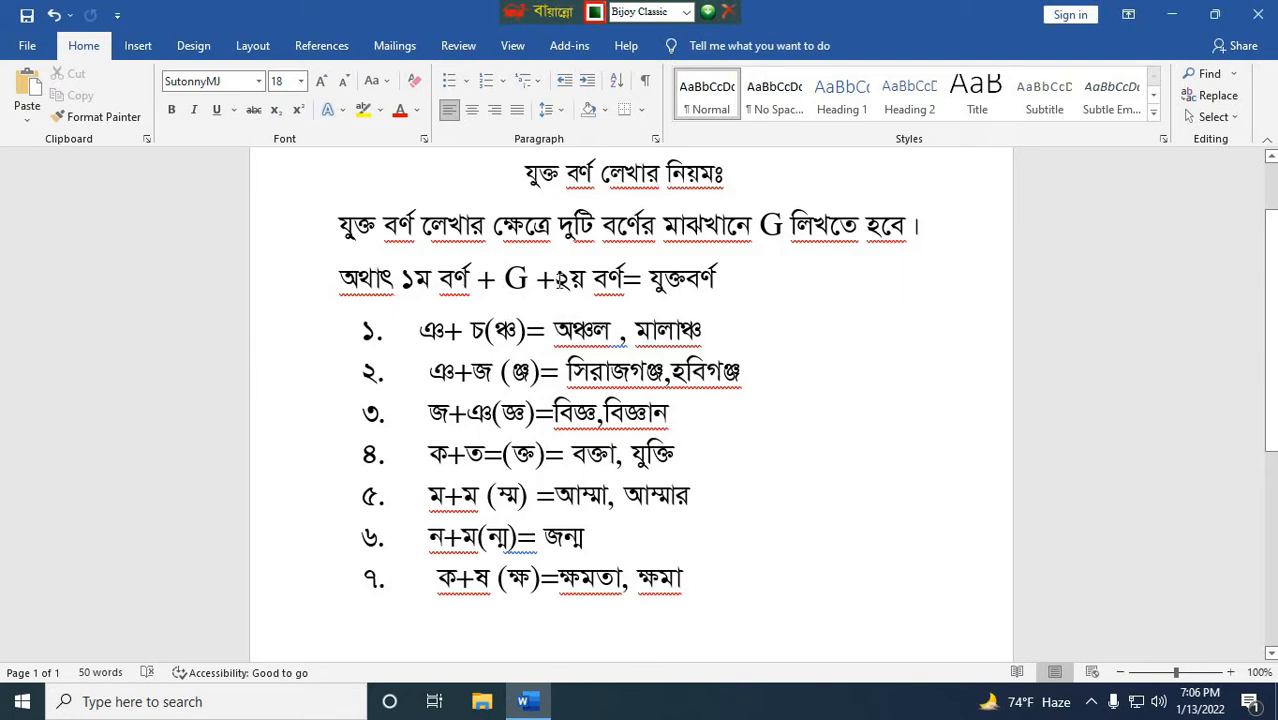
{"action": "left_click_drag", "start_coordinate": [650, 280], "coordinate": [716, 282]}
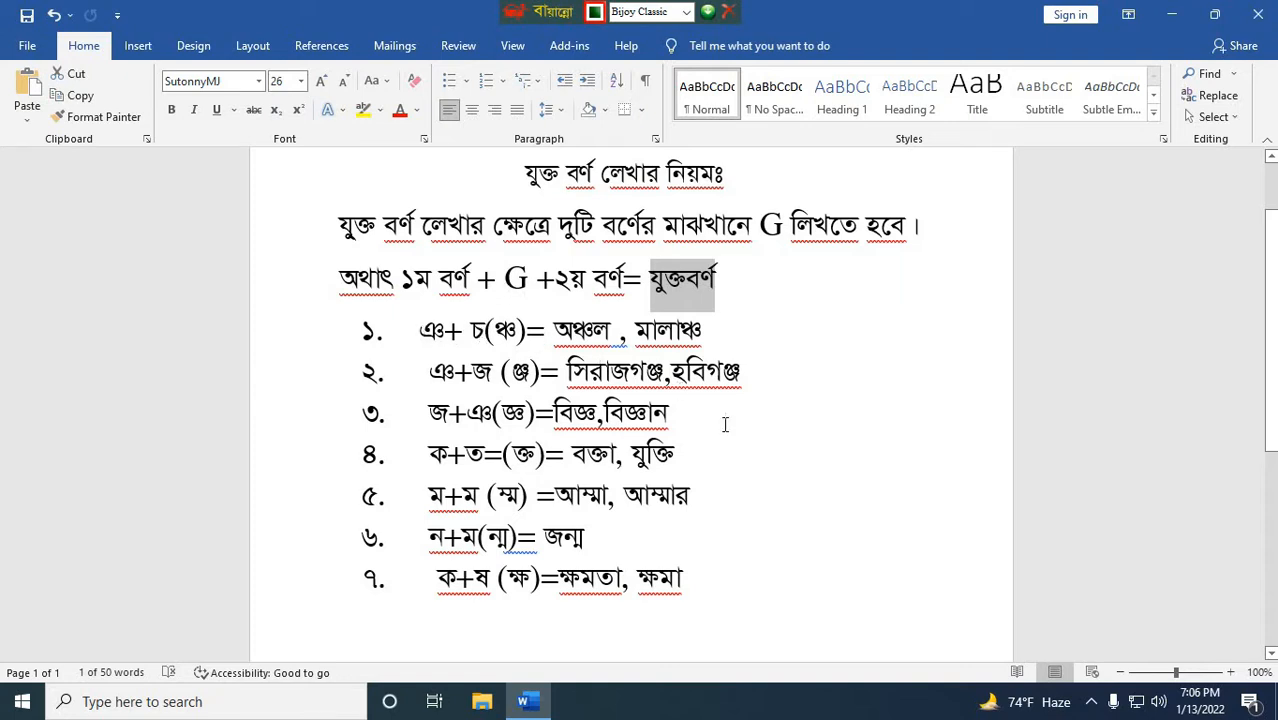
Step: Choose the SutonnyMJ font at the end of list item ৬
{"action": "left_click", "coordinate": [781, 531]}
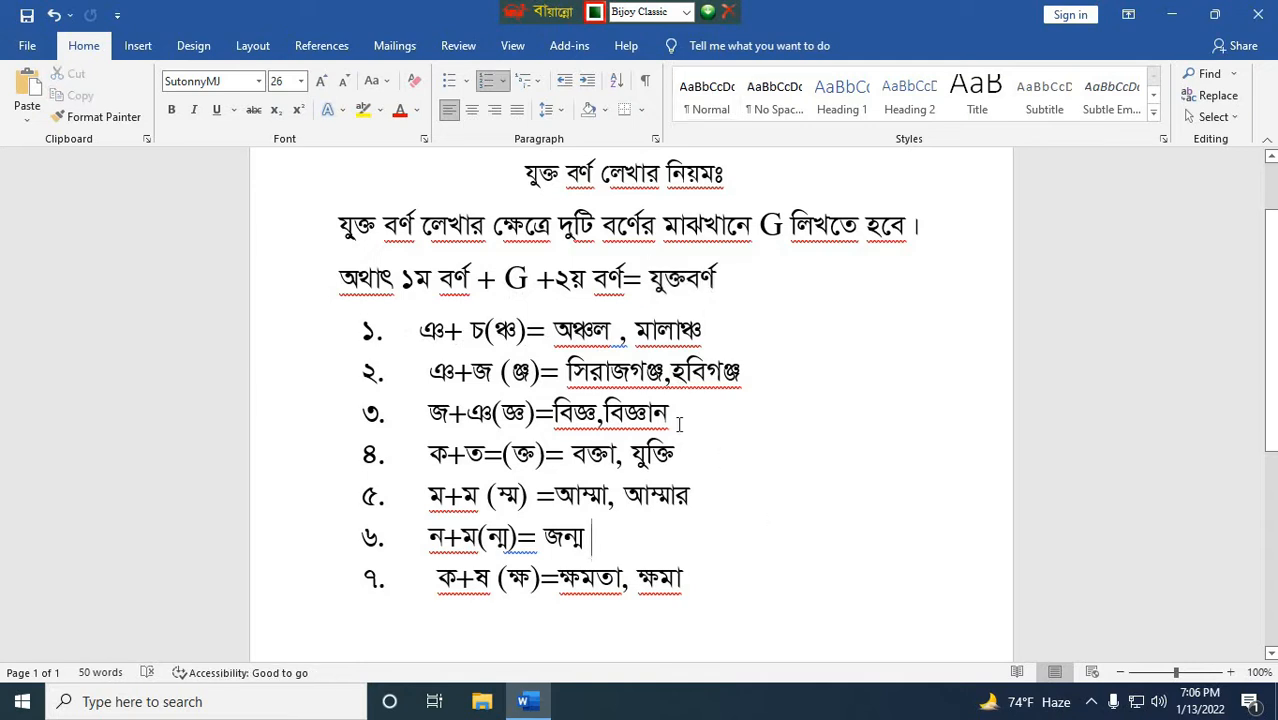
{"action": "left_click", "coordinate": [259, 82]}
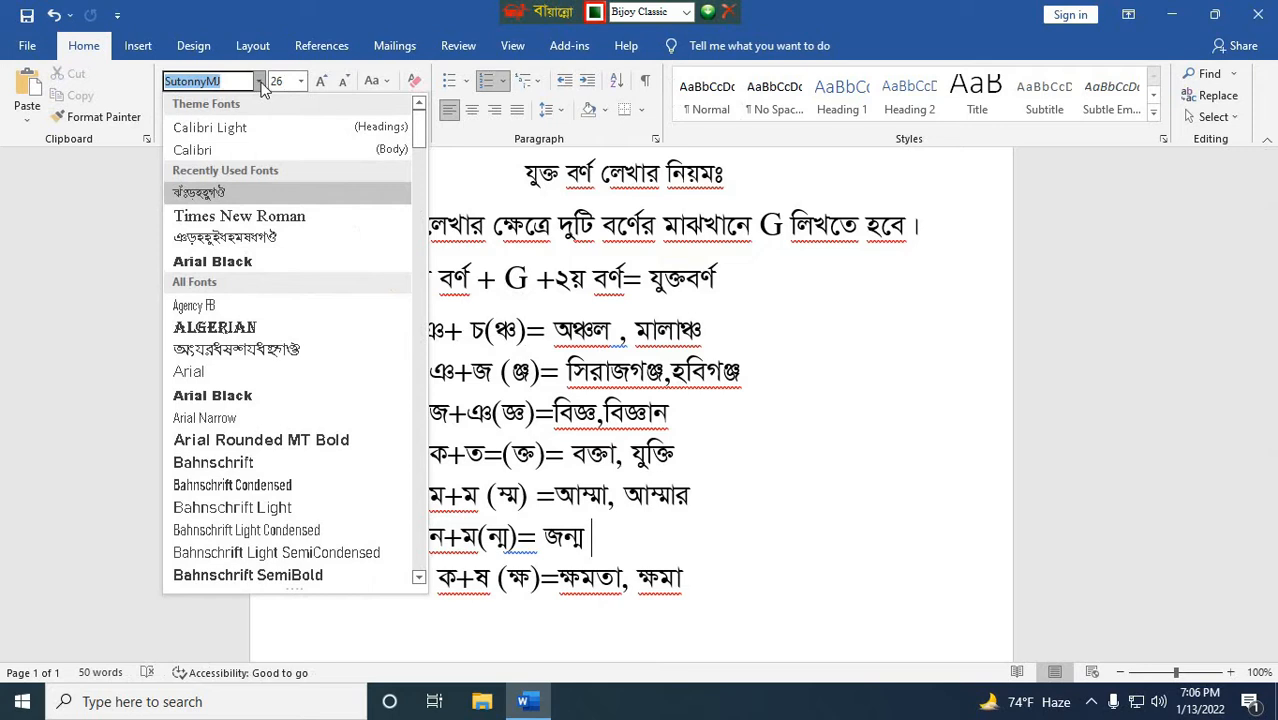
{"action": "left_click", "coordinate": [218, 193]}
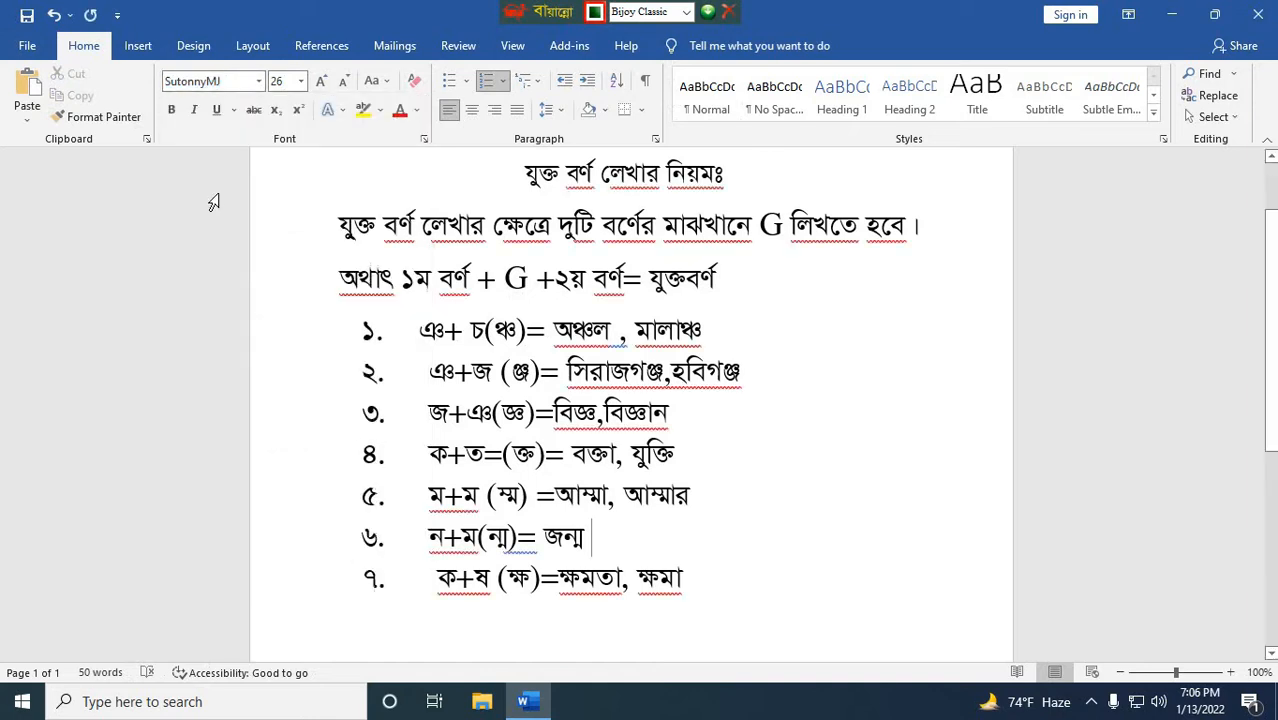
Step: Set the Bijoy keyboard layout to Bijoy Classic and place the cursor on the blank line below the list
{"action": "left_click_drag", "start_coordinate": [567, 9], "coordinate": [553, 57]}
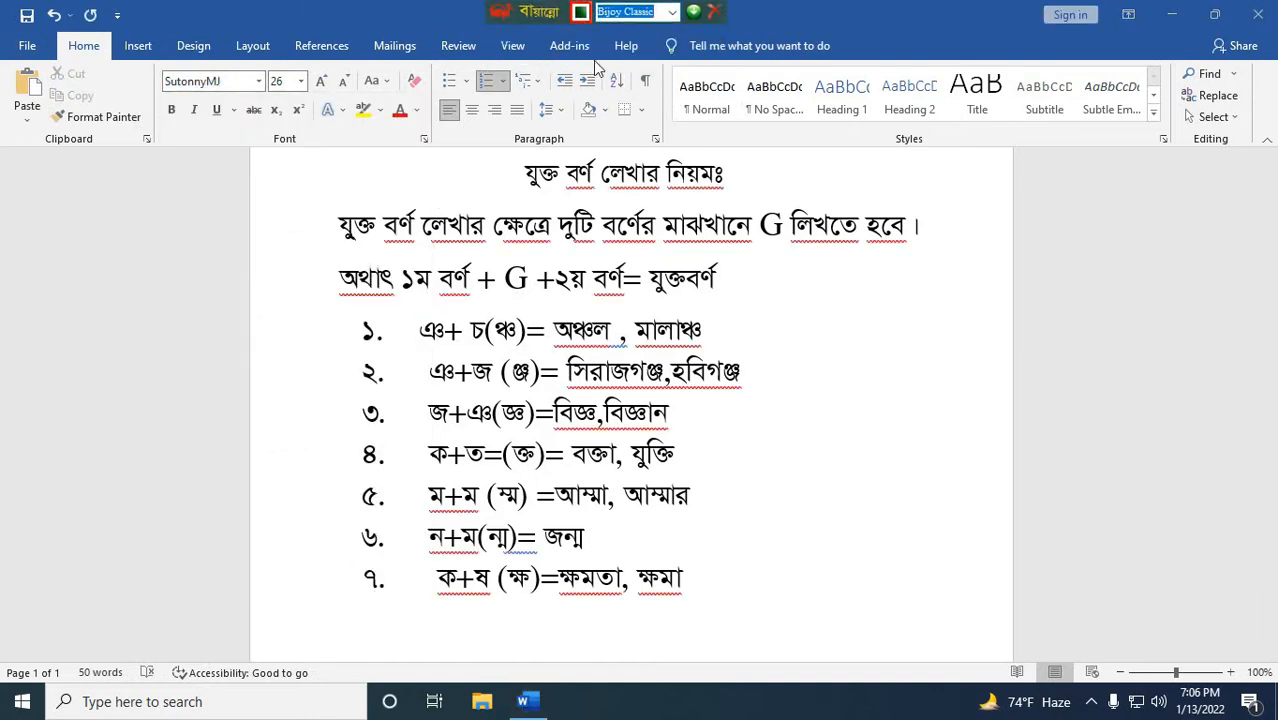
{"action": "left_click", "coordinate": [671, 12]}
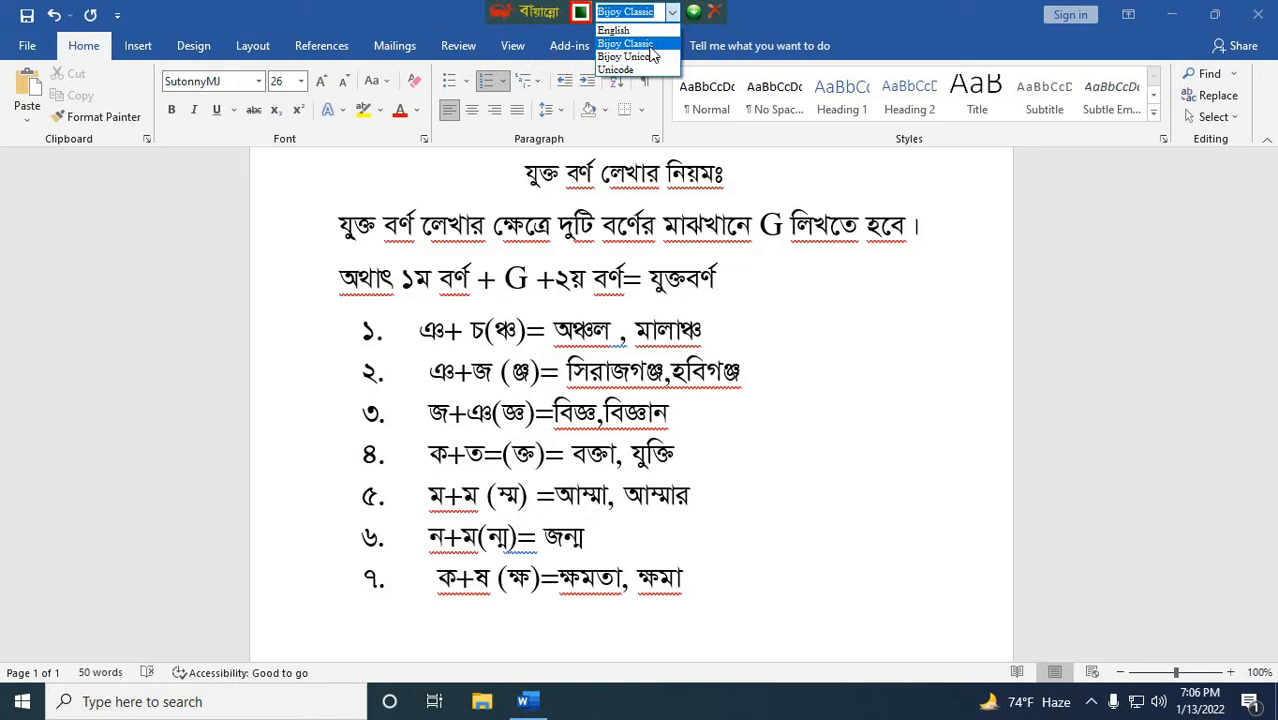
{"action": "left_click", "coordinate": [650, 46]}
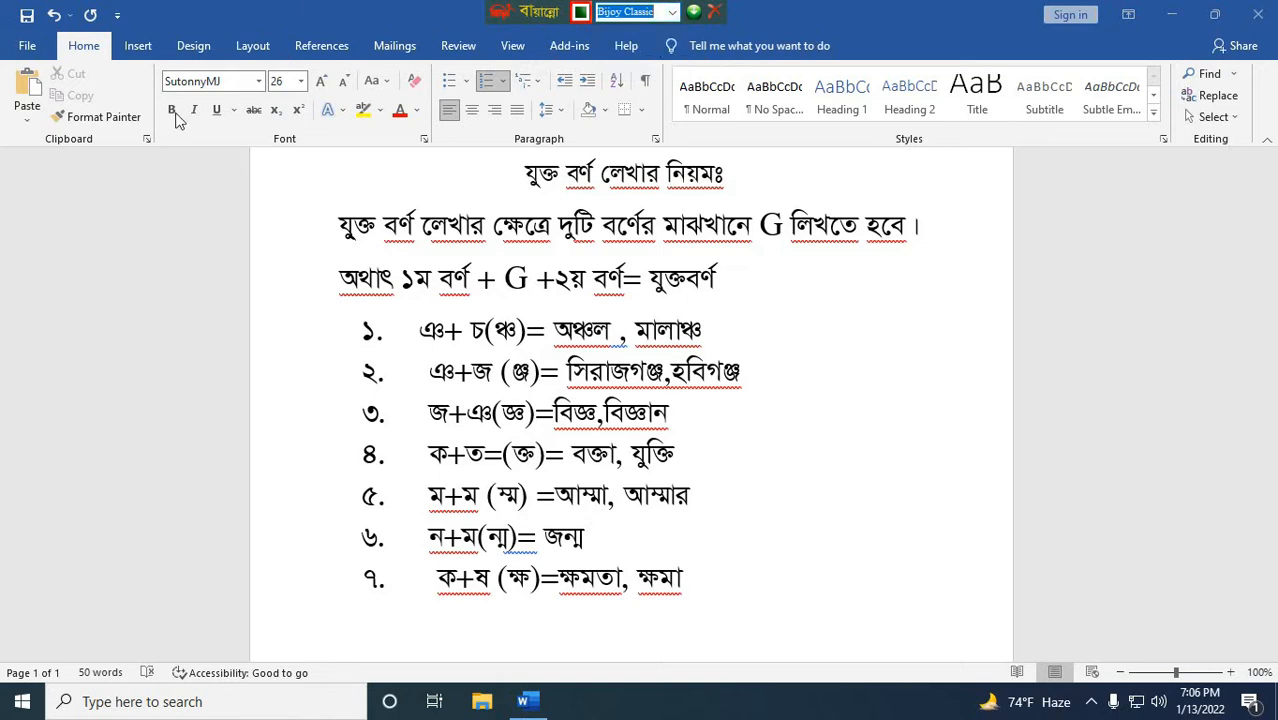
{"action": "left_click", "coordinate": [339, 624]}
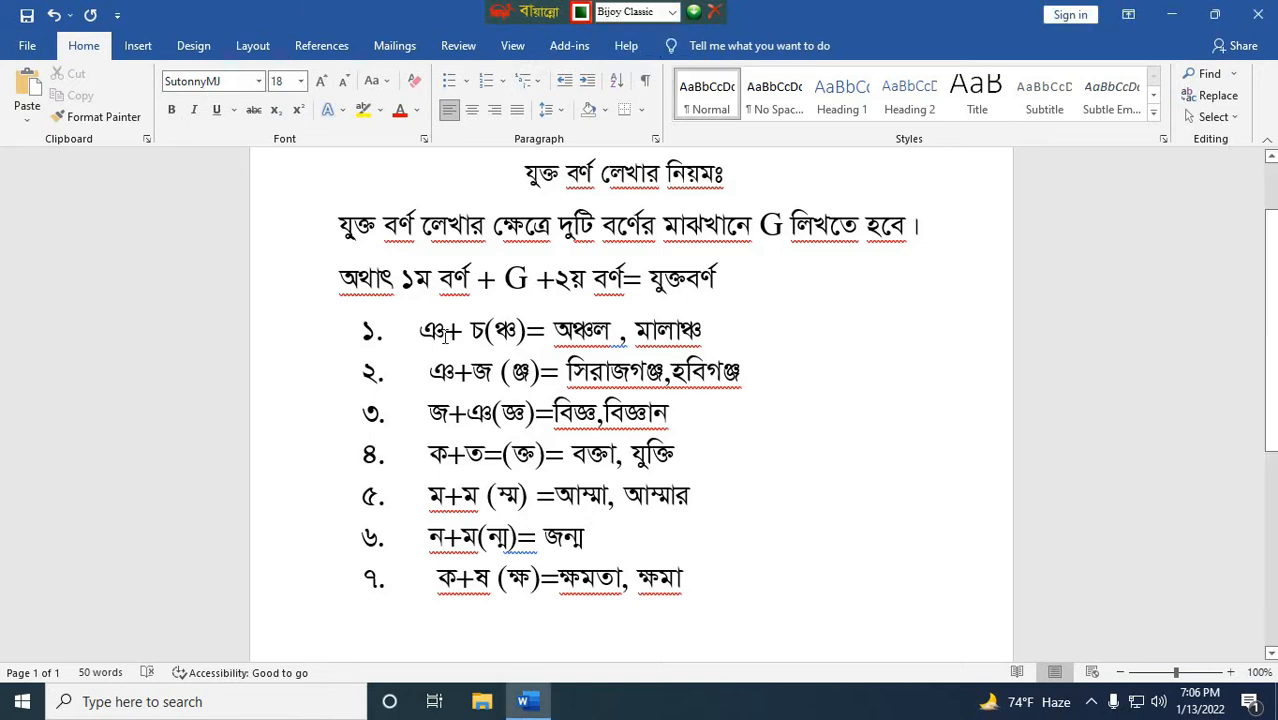
Step: Write the conjunct "ঞ্চ" and the example word "অঞ্চল" on the blank line below item ৭
{"action": "double_click", "coordinate": [438, 332]}
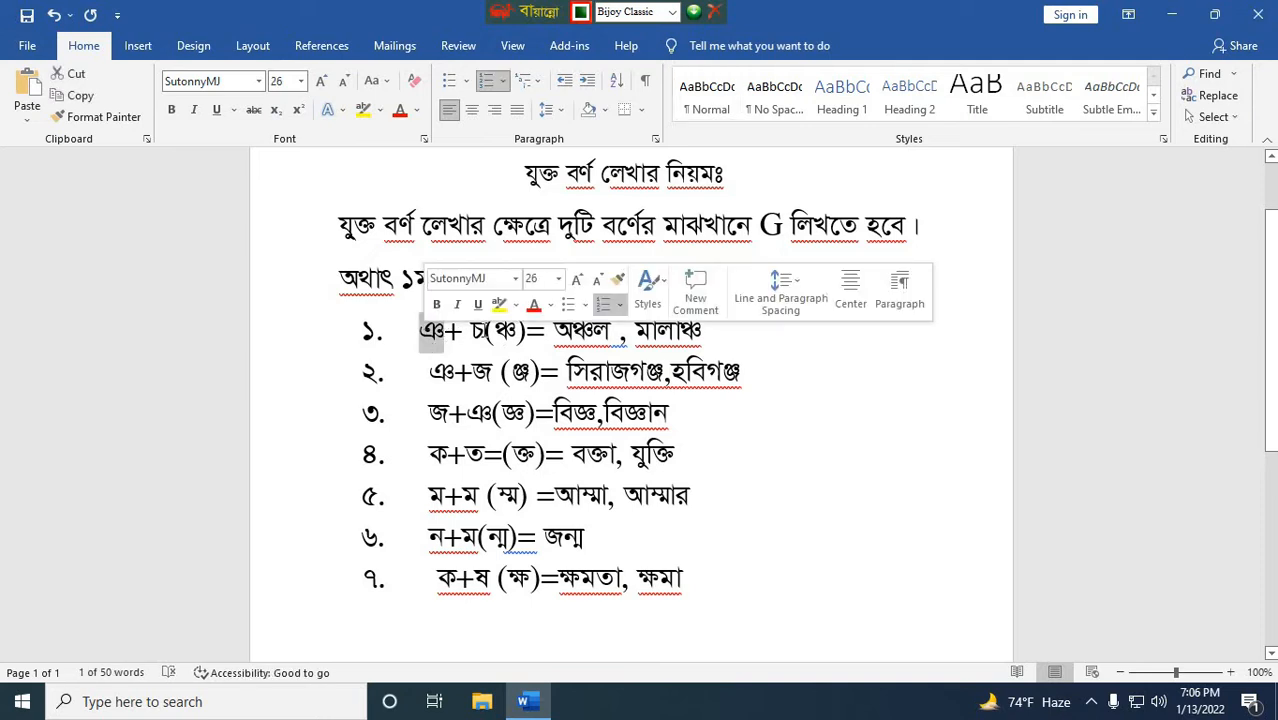
{"action": "left_click", "coordinate": [485, 330]}
{"action": "left_click", "coordinate": [388, 634]}
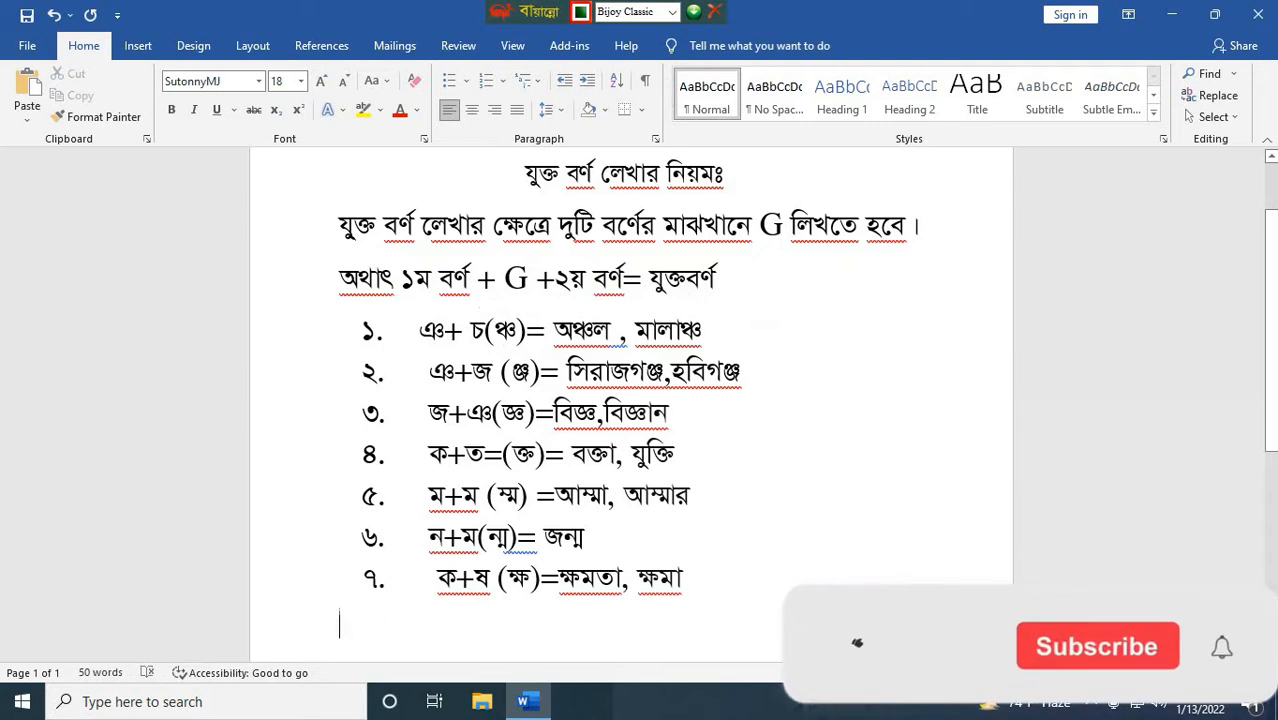
{"action": "type", "text": "ঞ"}
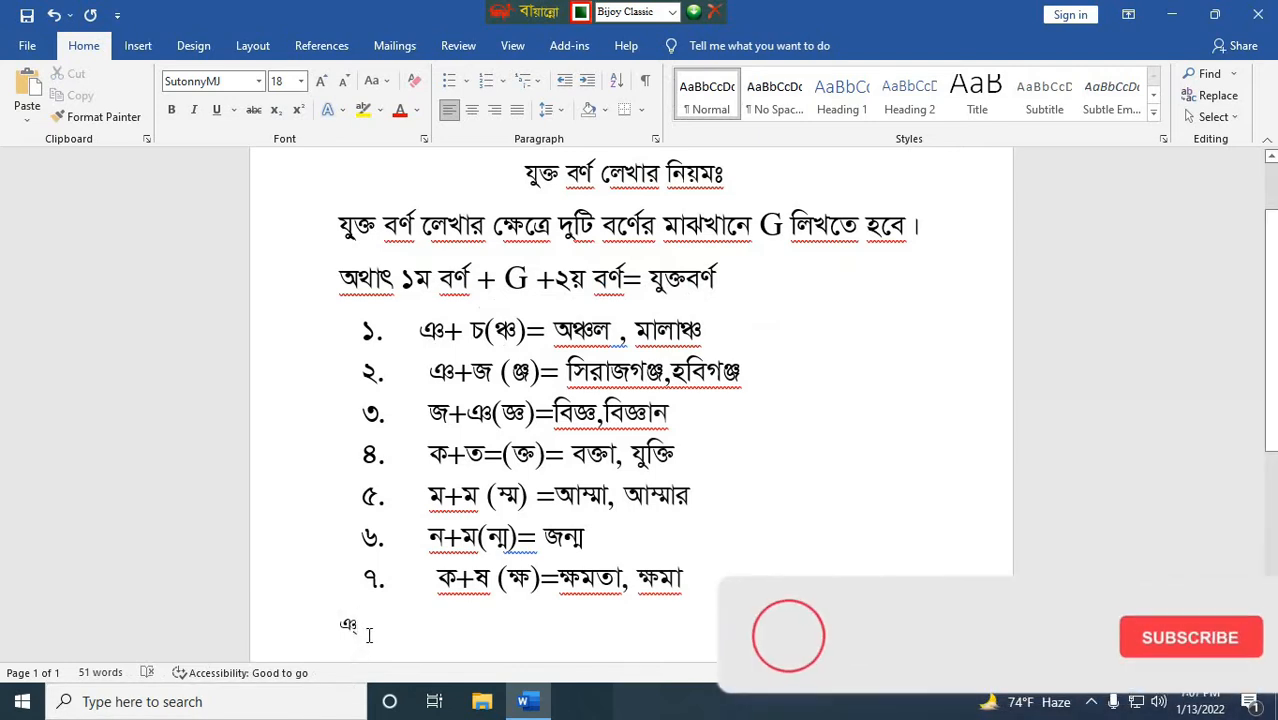
{"action": "scroll", "coordinate": [369, 635], "scroll_direction": "down", "scroll_amount": 1}
{"action": "scroll", "coordinate": [369, 635], "scroll_direction": "up", "scroll_amount": 3}
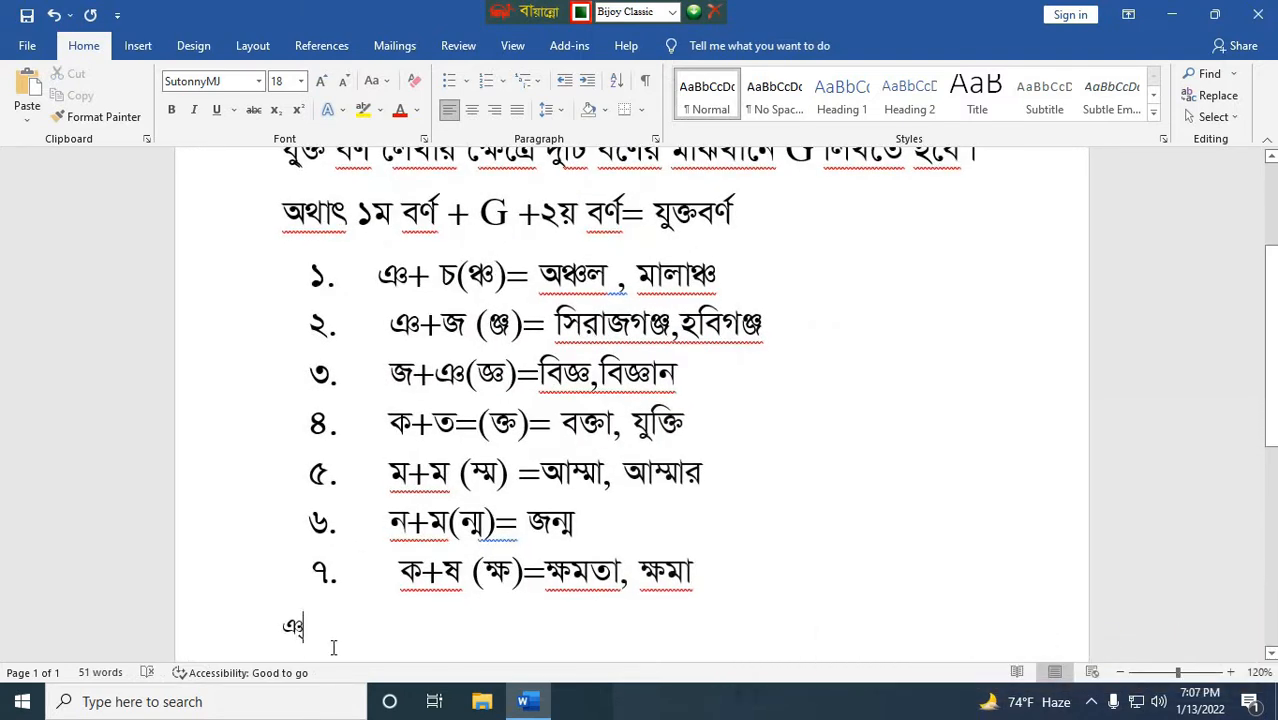
{"action": "type", "text": "চ"}
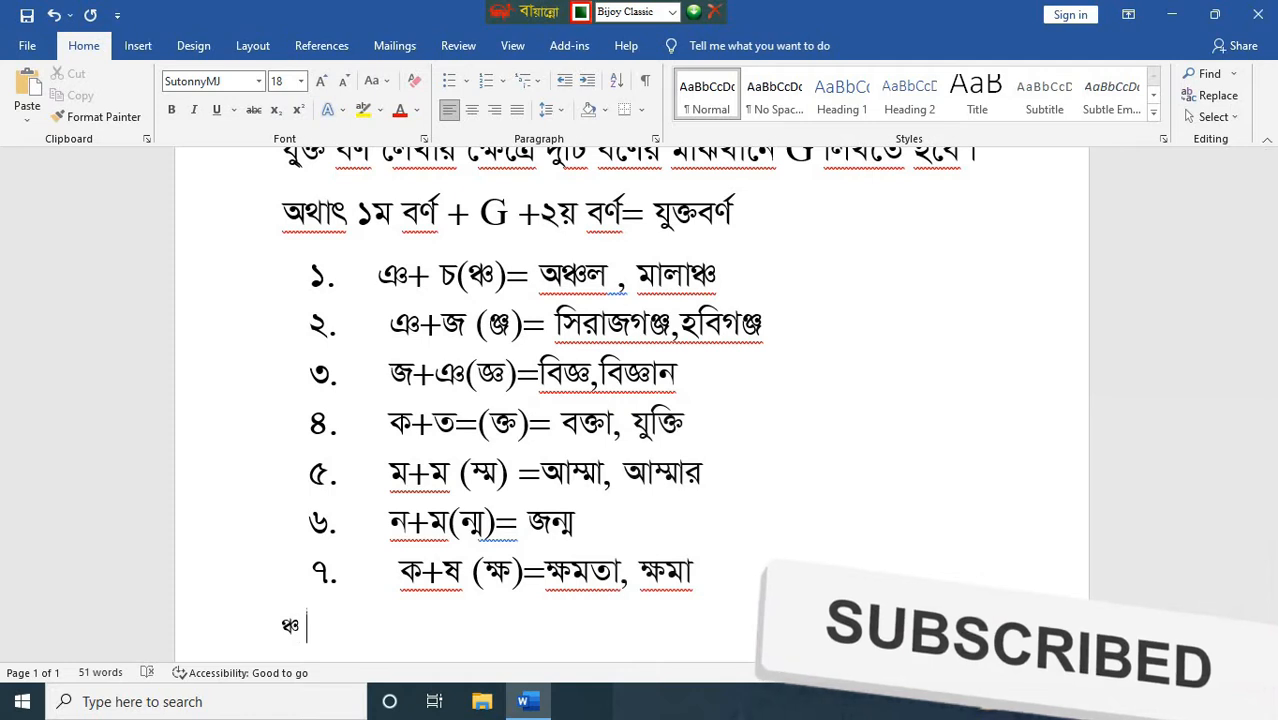
{"action": "type", "text": "অ"}
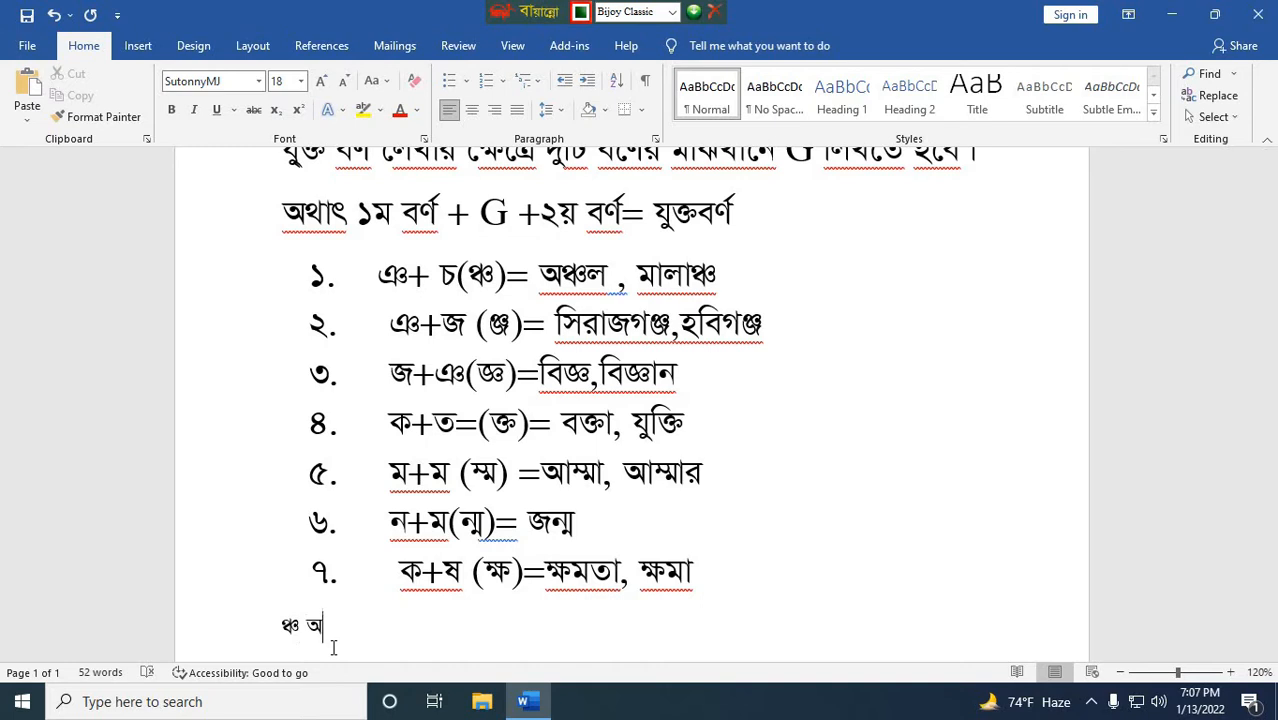
{"action": "type", "text": "ঞ"}
{"action": "type", "text": "gy"}
{"action": "type", "text": "v"}
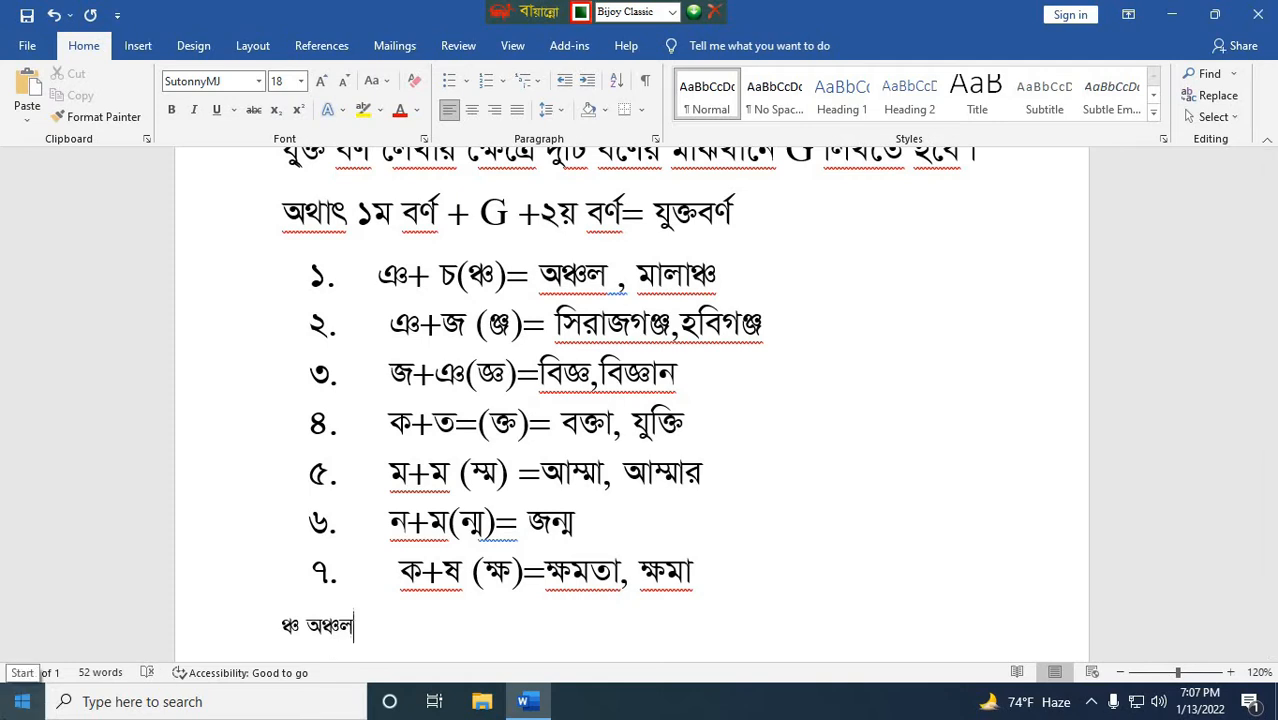
Step: Add the second ঞ্চ example word "মালাঞ্চ" to the practice line
{"action": "type", "text": "মা"}
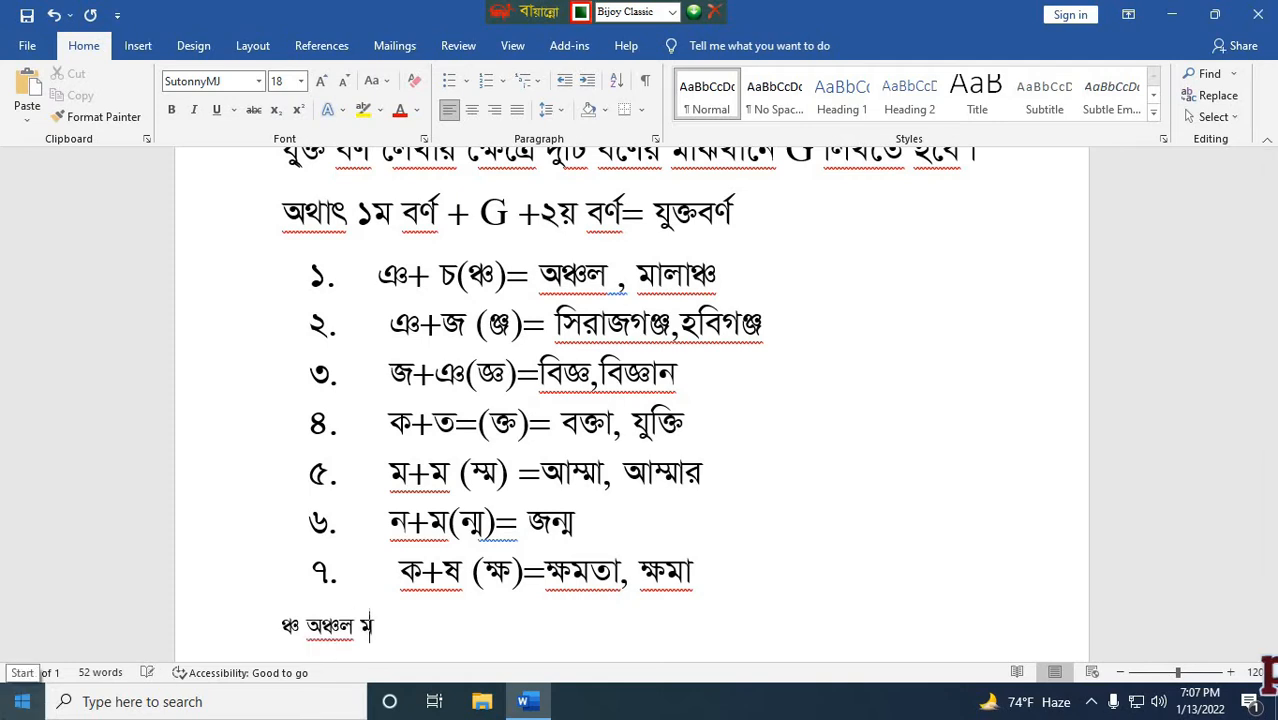
{"action": "type", "text": "লা"}
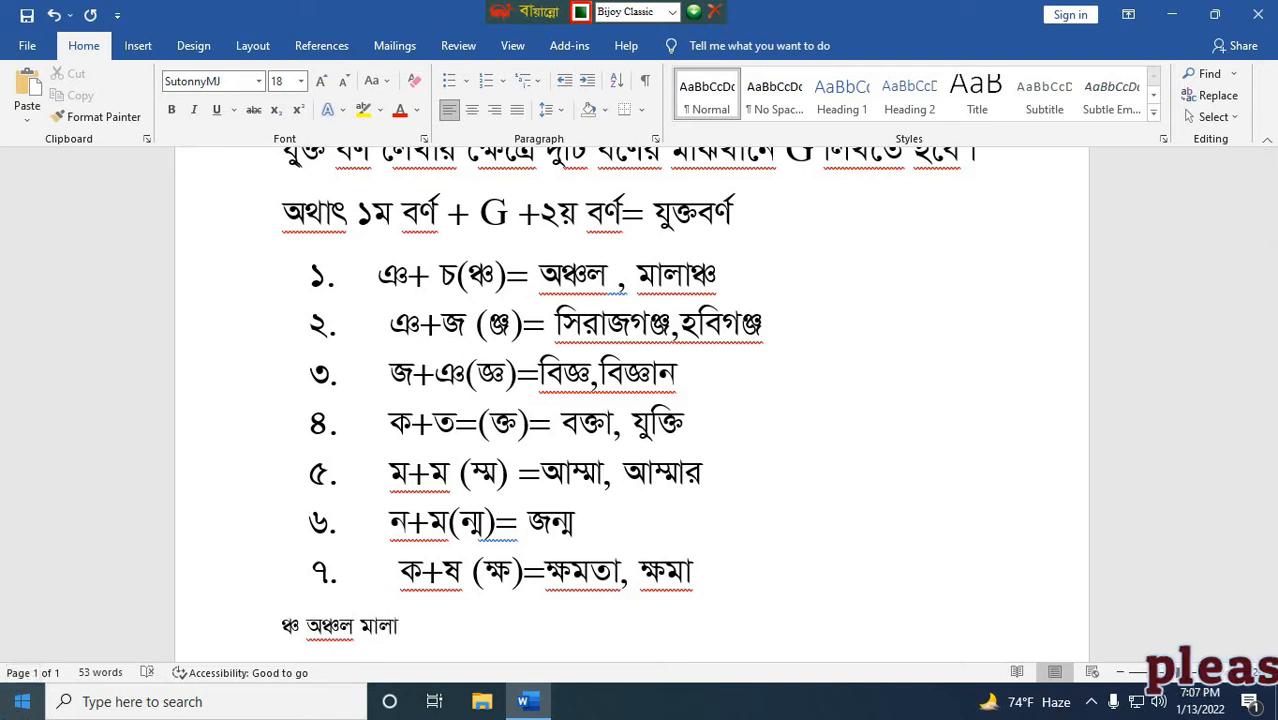
{"action": "type", "text": "ঞ"}
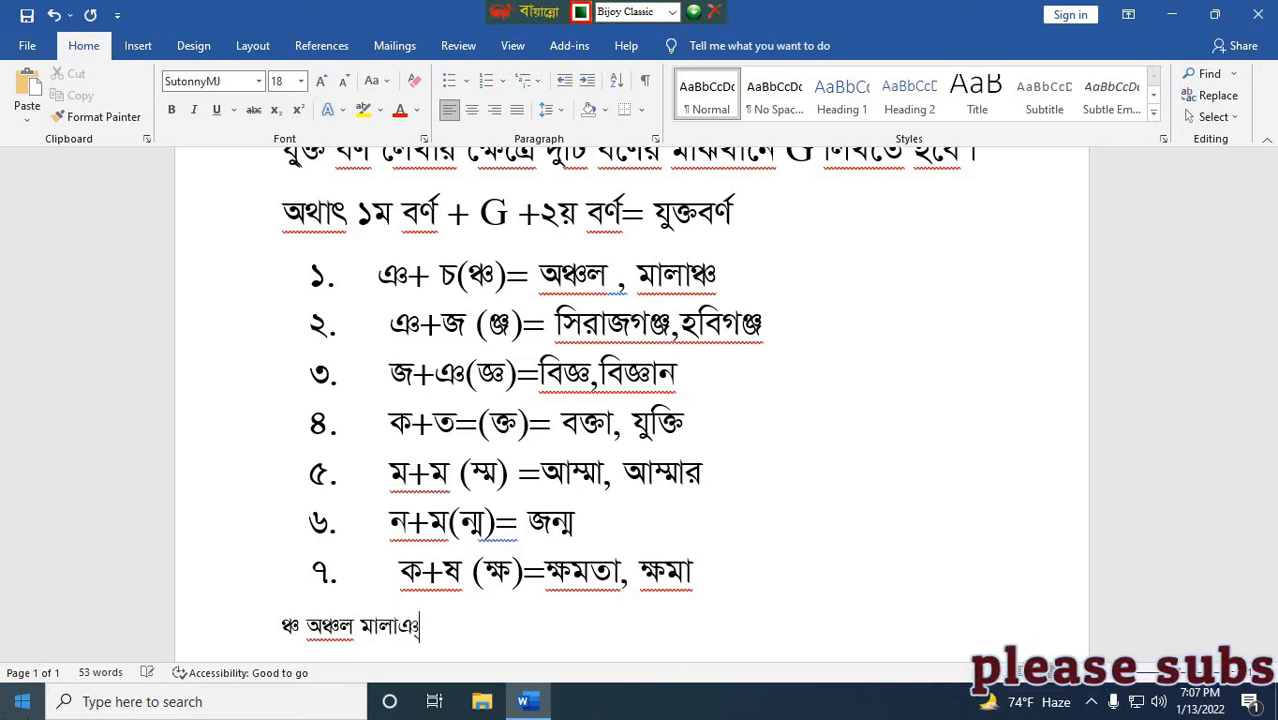
{"action": "type", "text": "্চ"}
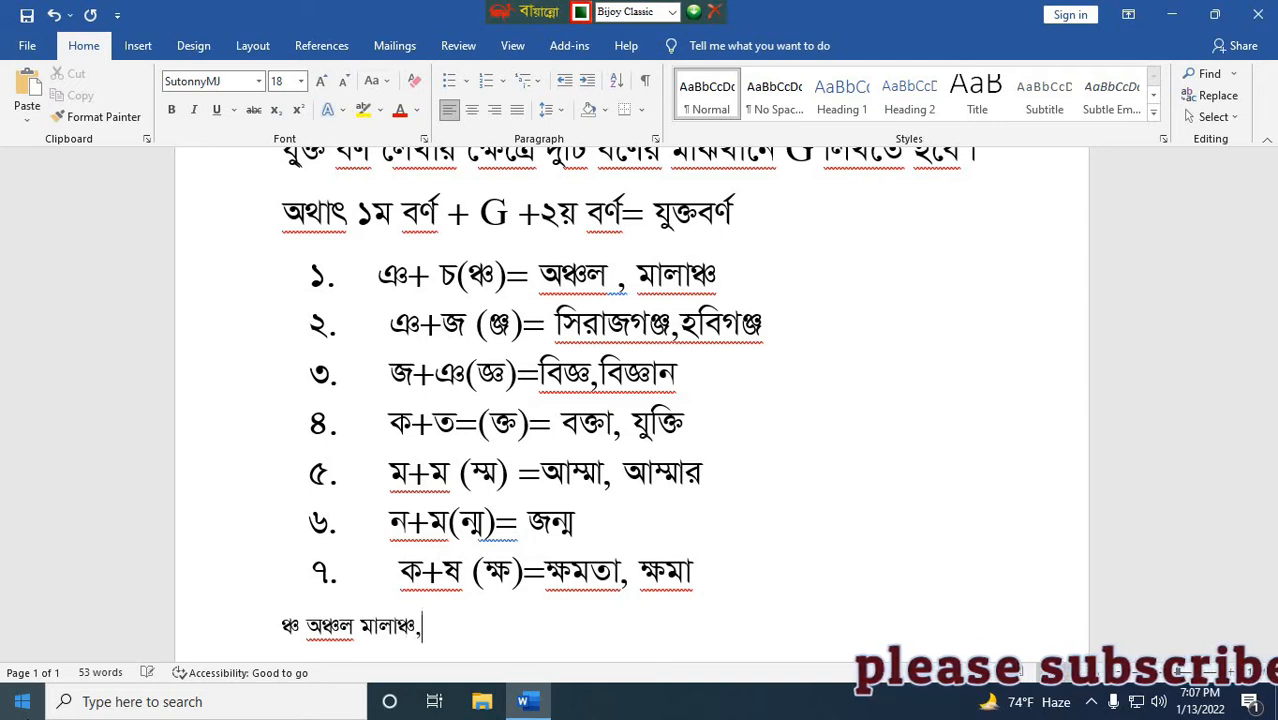
Step: Continue the practice line after a comma with "ঞ্জ সিরাজগঞ্জ, হবিগঞ্জ"
{"action": "type", "text": ","}
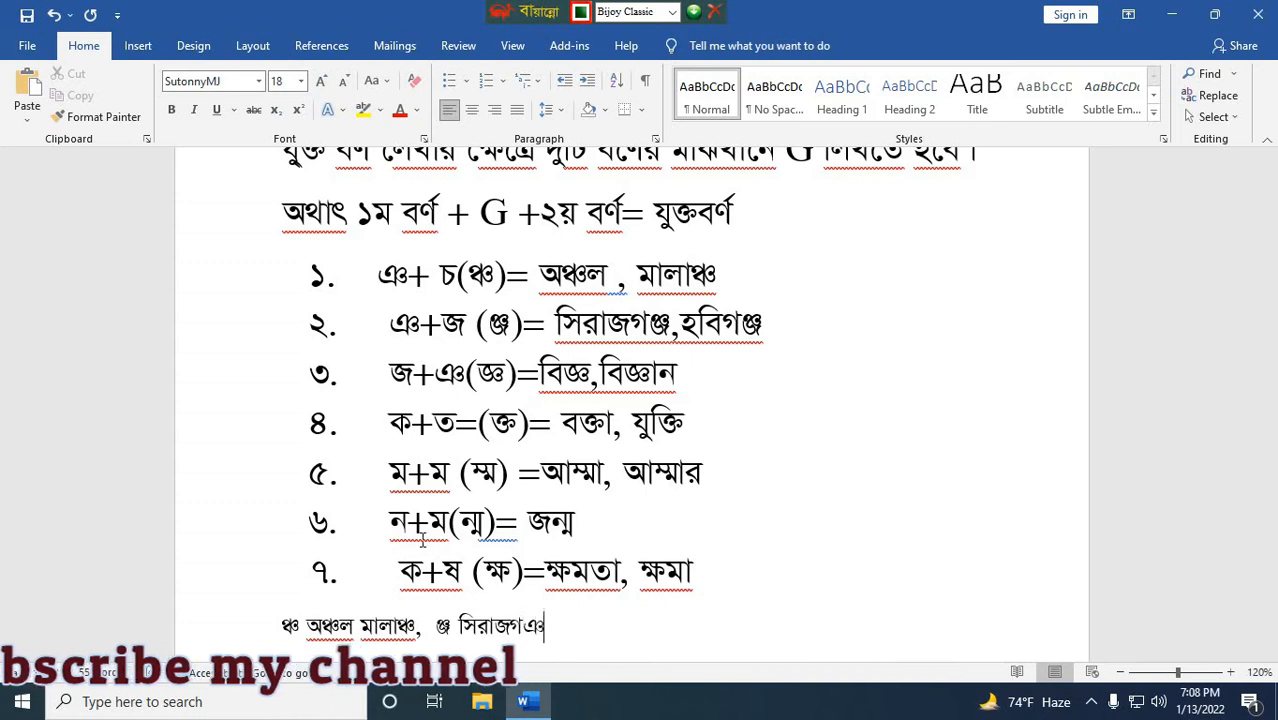
{"action": "type", "text": "Gu"}
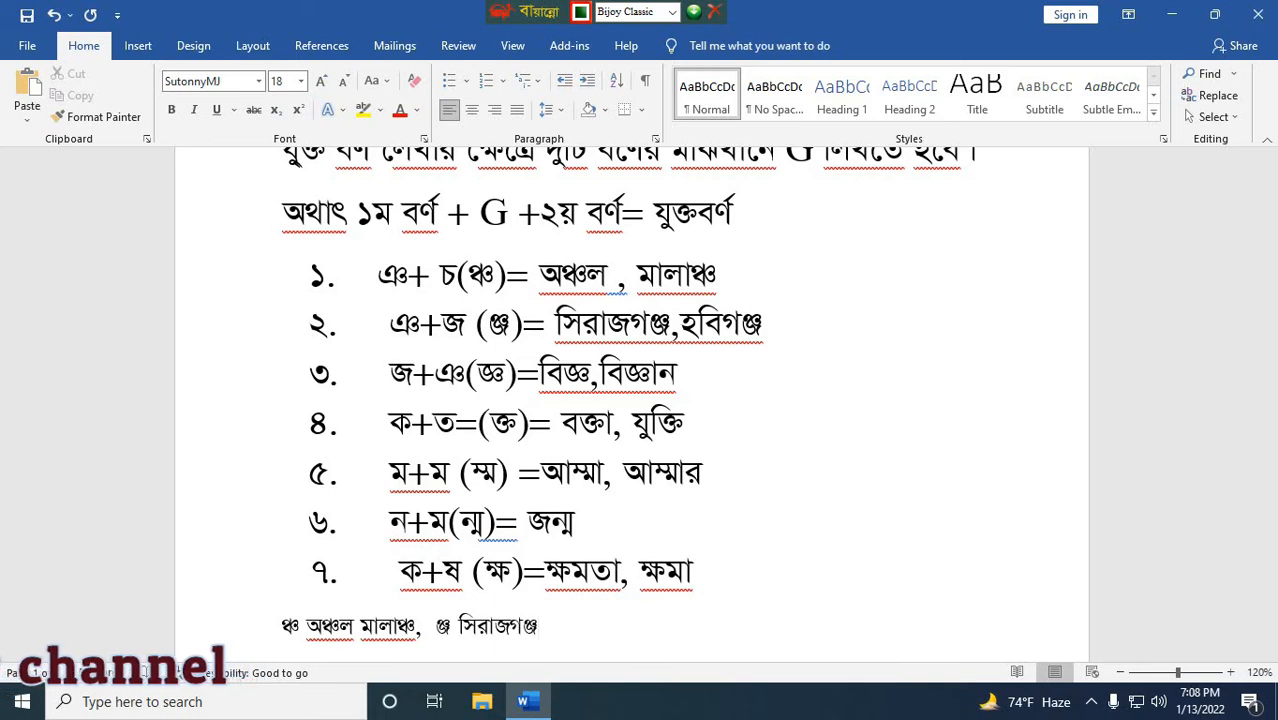
{"action": "type", "text": ", হবিগঞ্জ"}
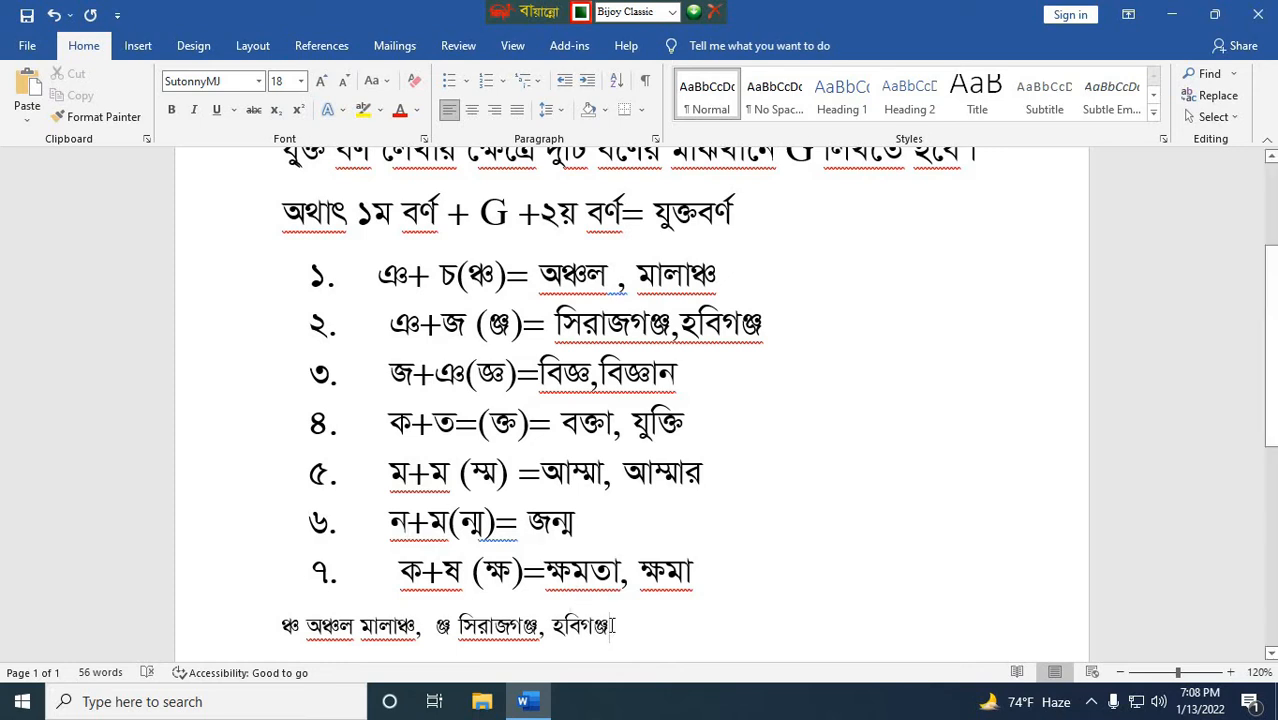
Step: Replace the whole practice line below the list with "জ্ঞ বিজ্ঞ বিজ্ঞান"
{"action": "left_click_drag", "start_coordinate": [610, 626], "coordinate": [283, 618]}
{"action": "key", "text": "BackSpace"}
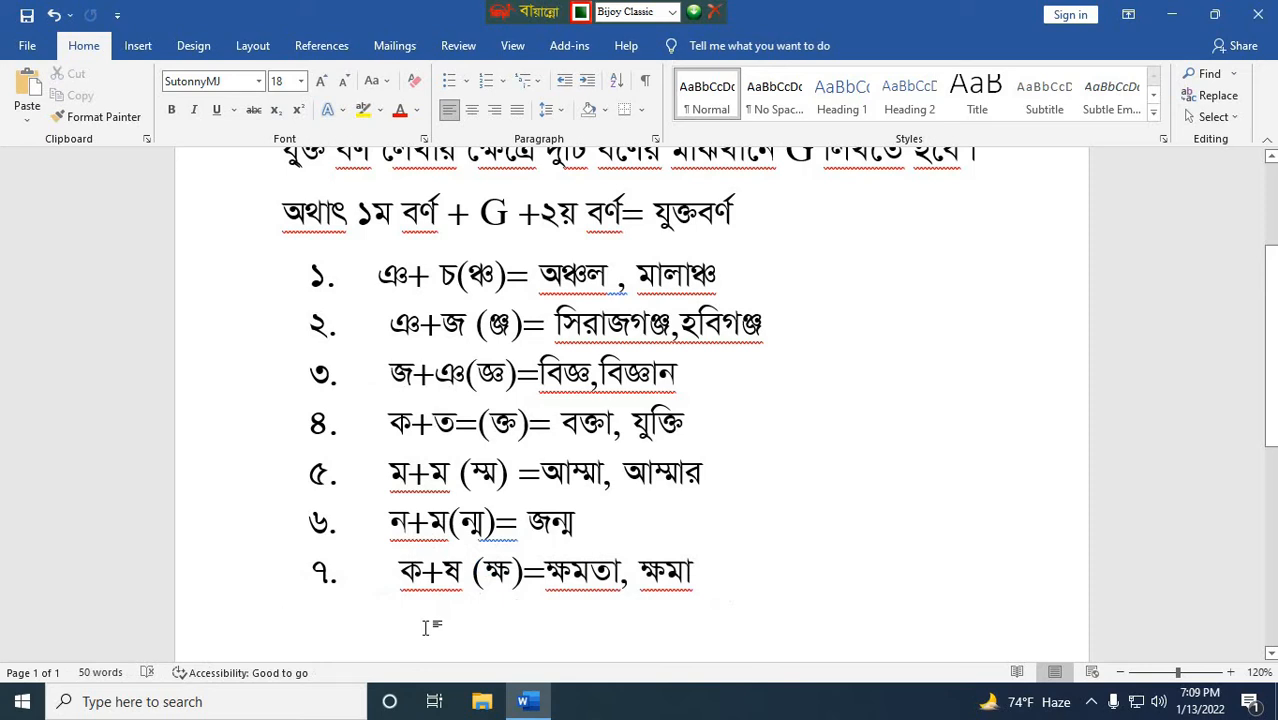
{"action": "type", "text": "জ"}
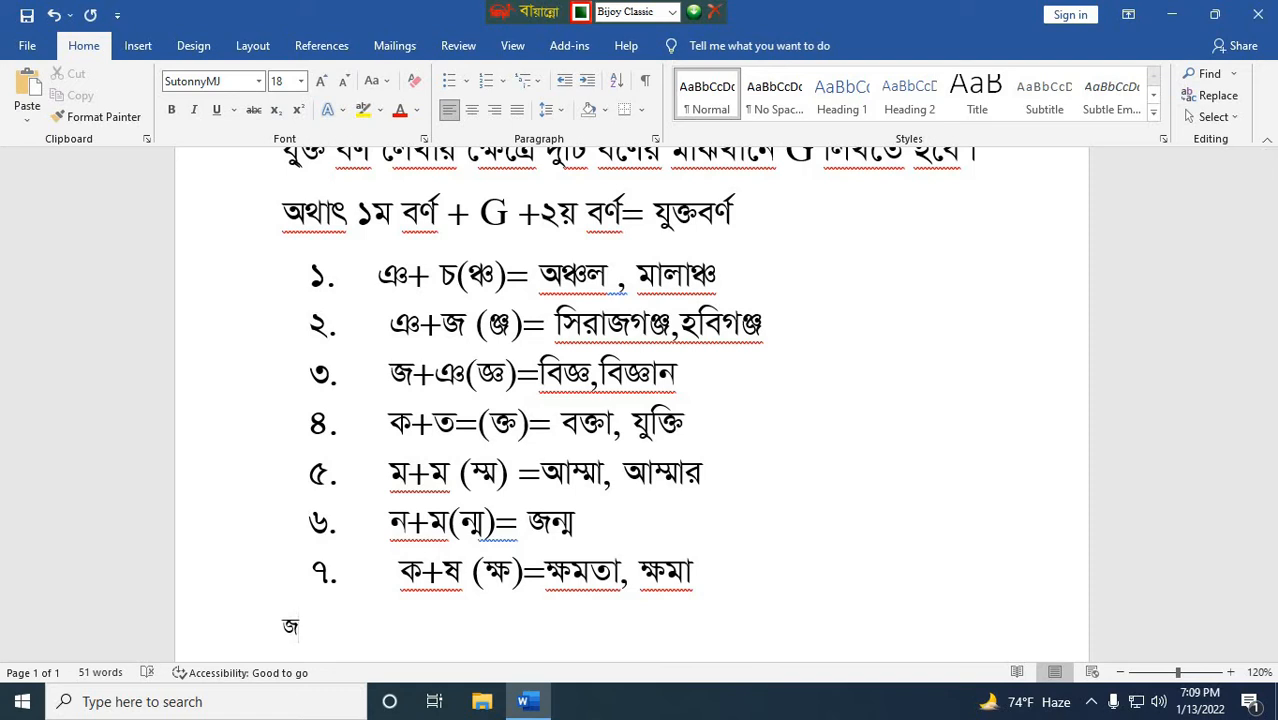
{"action": "type", "text": "্ঞ িবজ্ঞ"}
{"action": "type", "text": "বি"}
{"action": "type", "text": "জ্ঞ"}
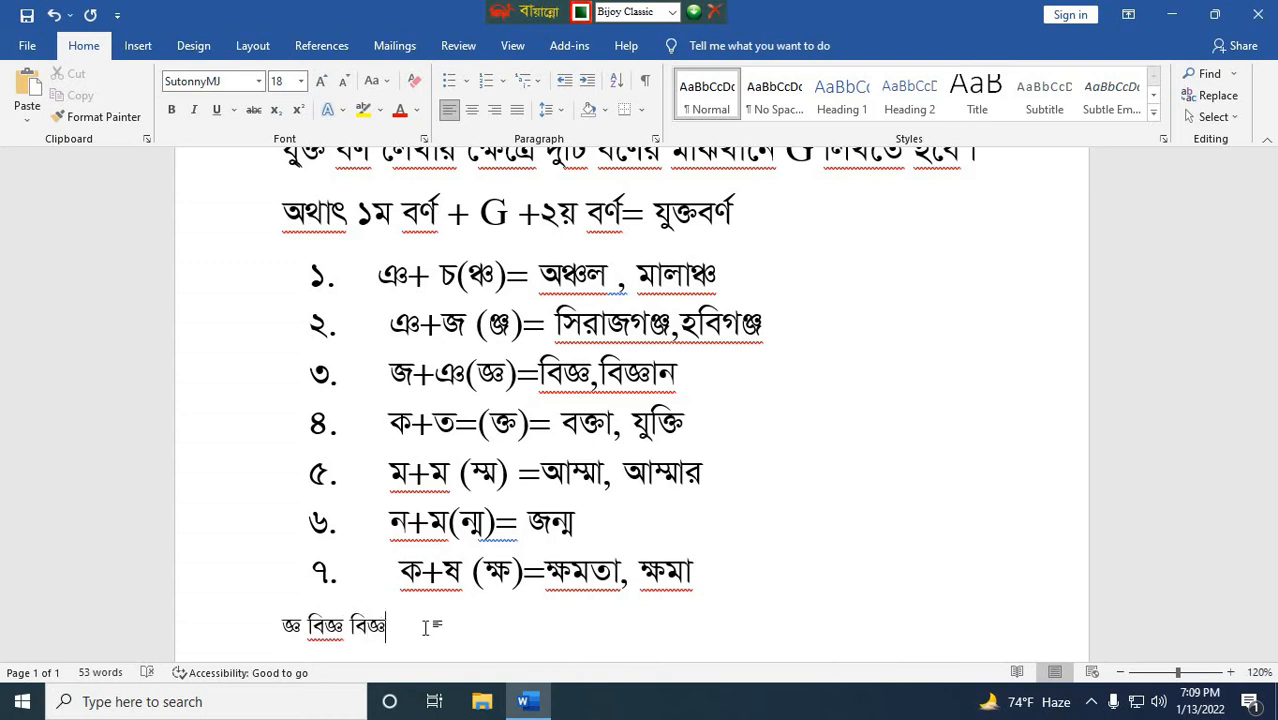
{"action": "type", "text": "ান"}
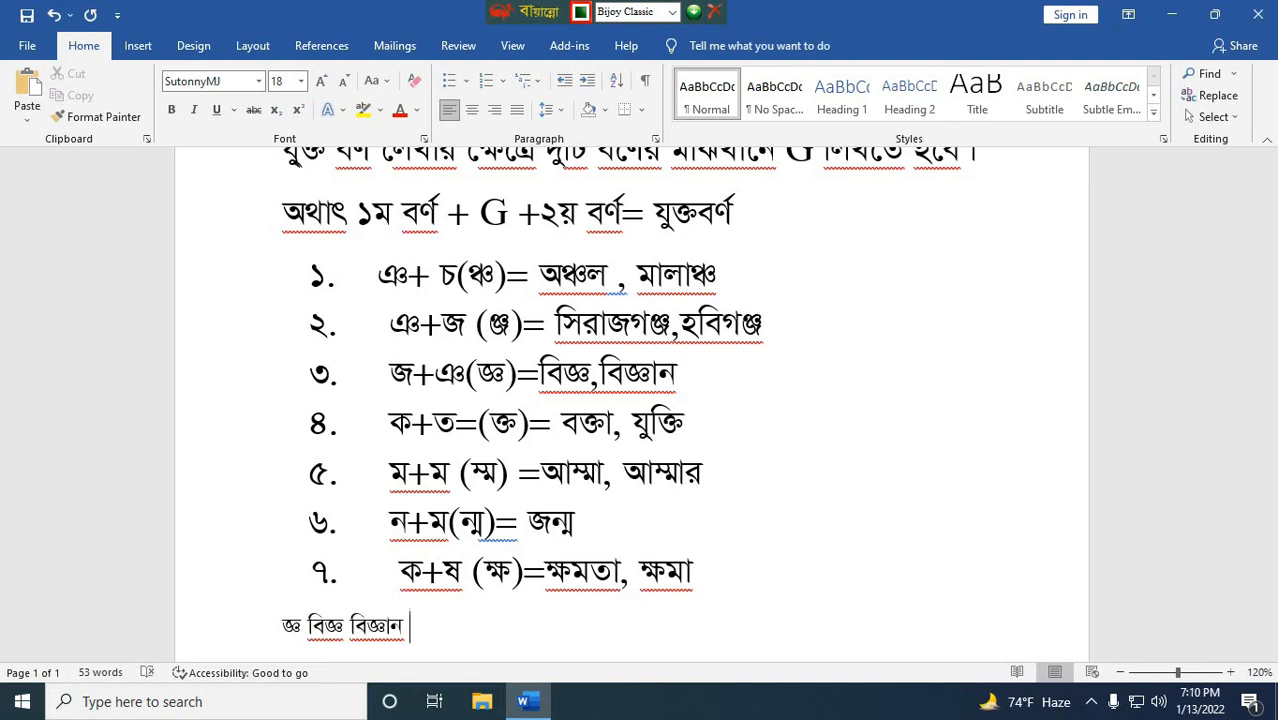
Step: Append the conjunct "ক্ত" and its example word "বক্তা" to the practice line
{"action": "type", "text": "ক"}
{"action": "type", "text": "্"}
{"action": "type", "text": "ত "}
{"action": "type", "text": "ব"}
{"action": "type", "text": "্"}
{"action": "type", "text": "কত"}
{"action": "type", "text": "া"}
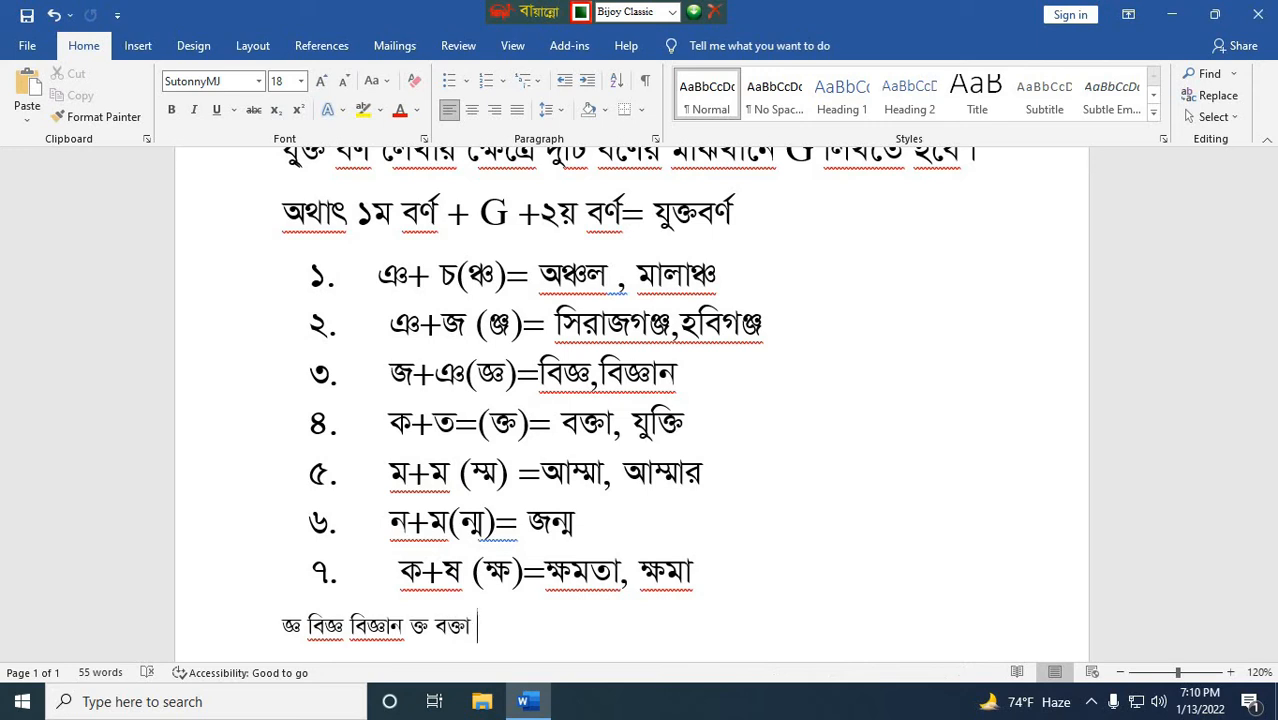
Step: Append the words "আম্মা ন্ম জন্ম" to the practice line to show the ম্ম and ন্ম conjuncts
{"action": "type", "text": "আম্মা"}
{"action": "type", "text": "ন"}
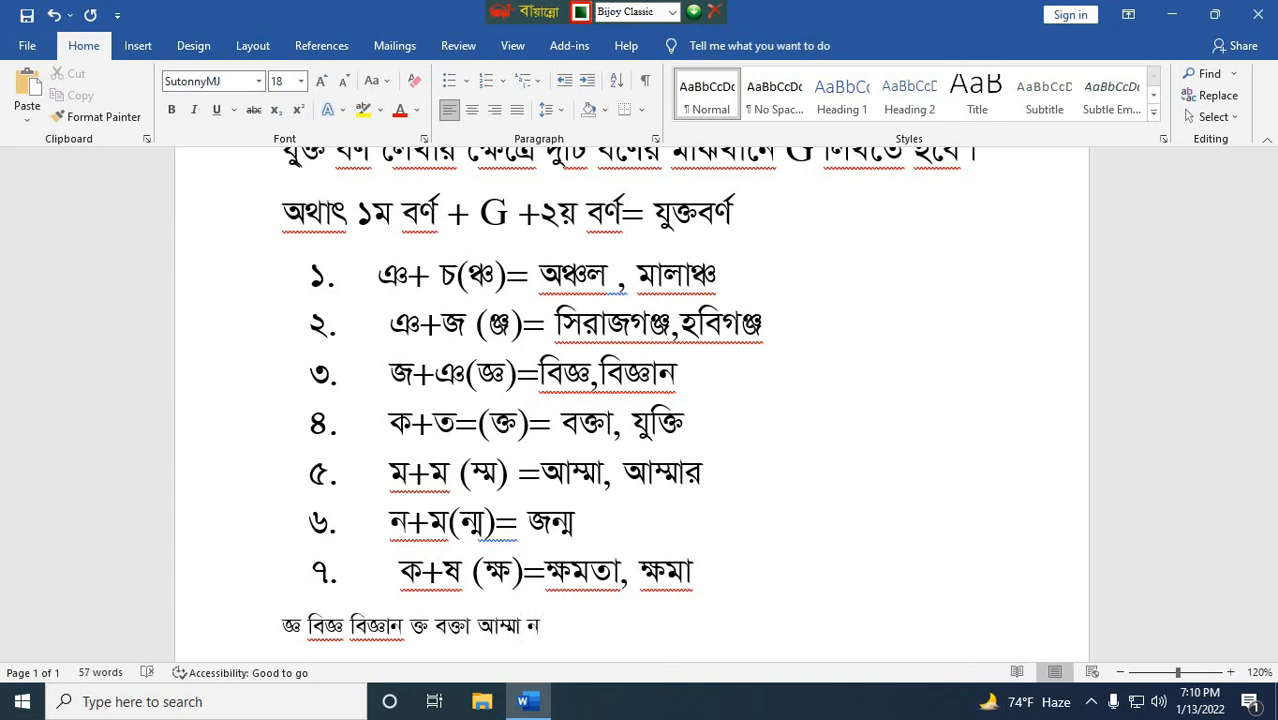
{"action": "type", "text": "্ম জন্ম"}
Step: Append the ক্ষ example words "ক্ষমতা ক্ষমা" at the end of the practice line
{"action": "type", "text": "ক্"}
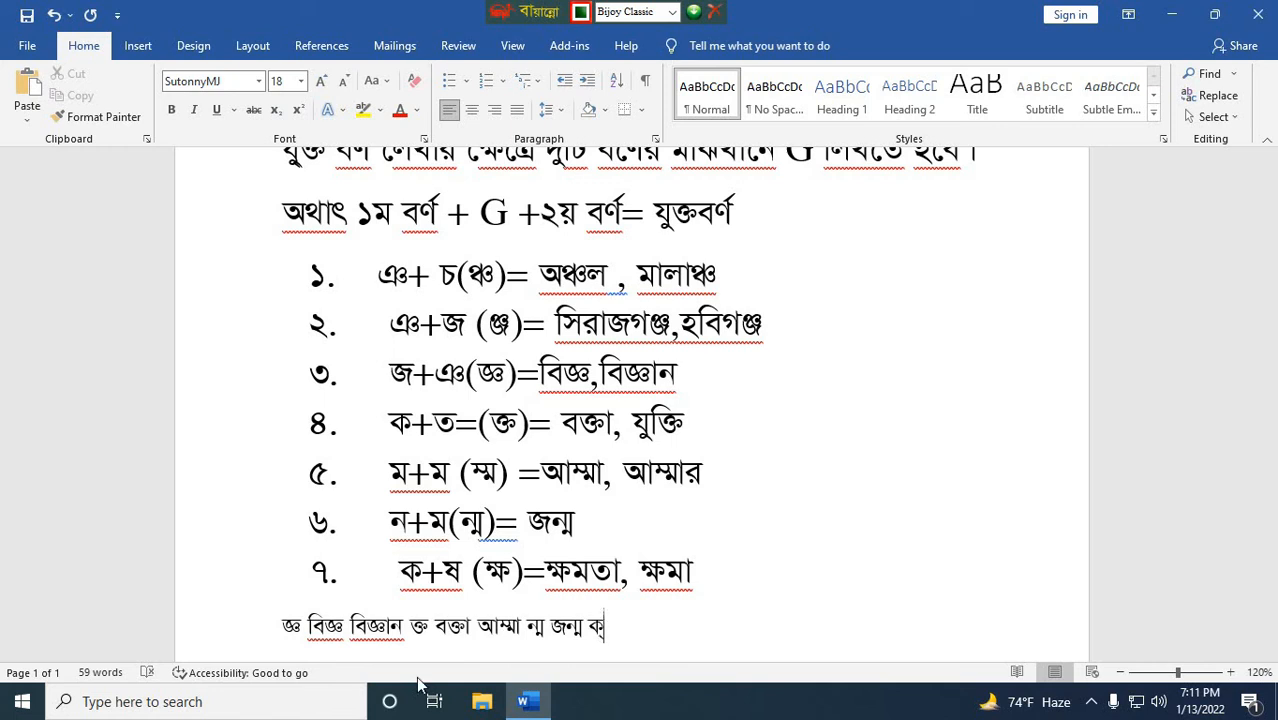
{"action": "type", "text": "ষ"}
{"action": "type", "text": "মতা"}
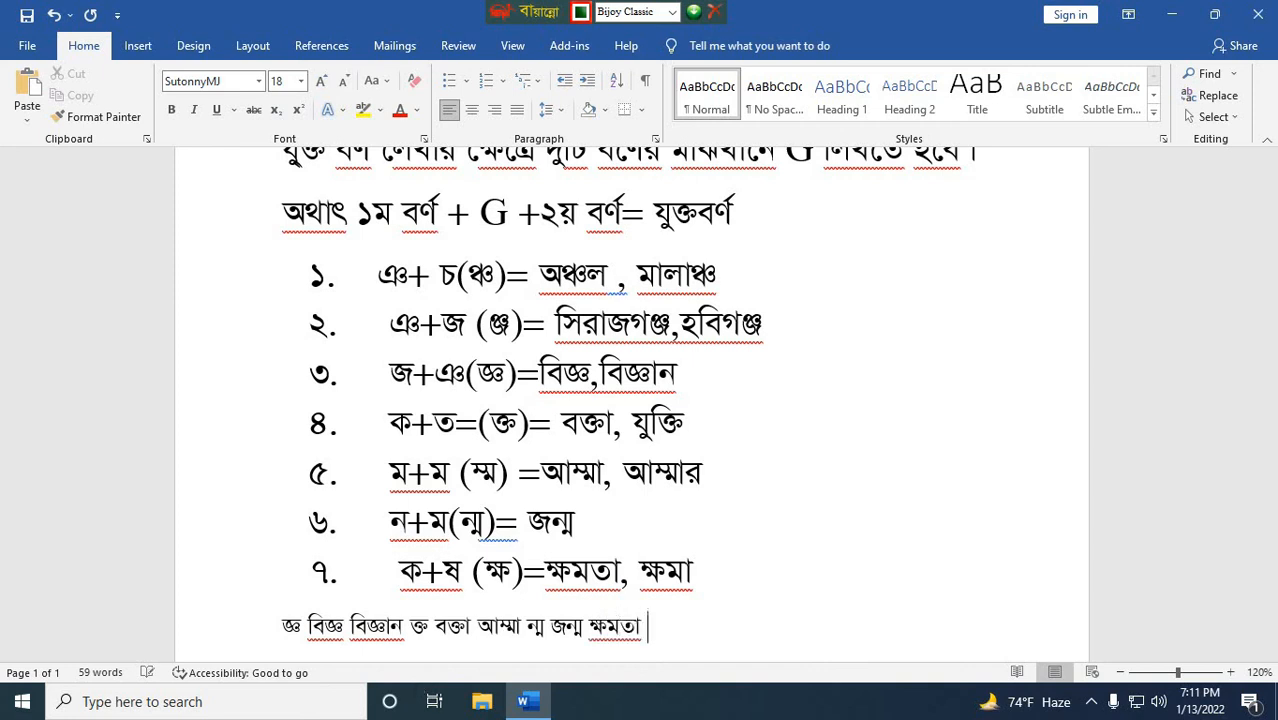
{"action": "type", "text": " ক্ষমা"}
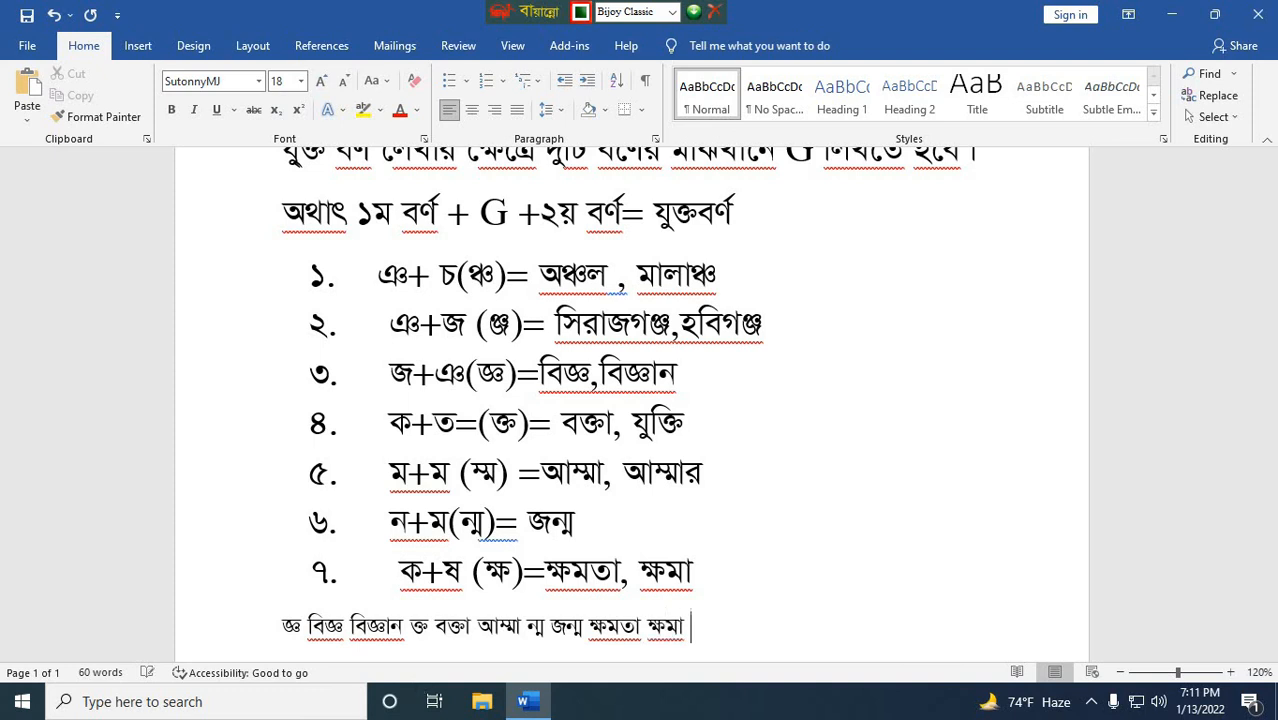